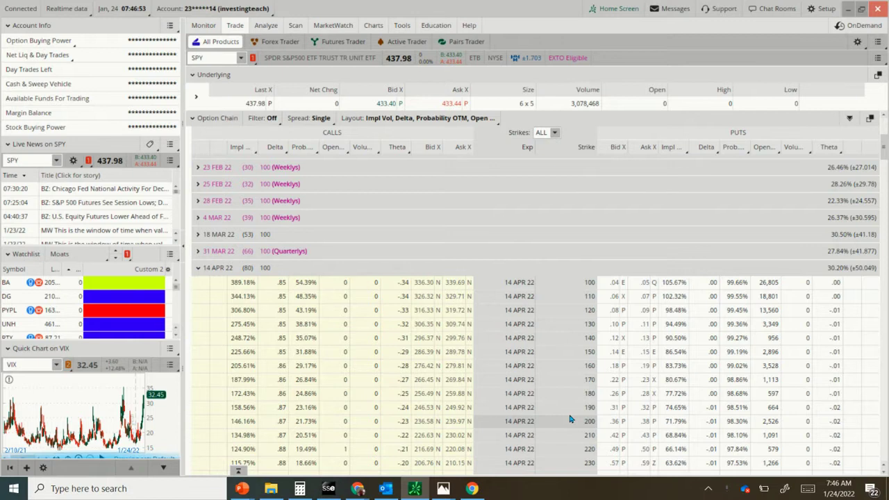
Set up a SPY put vertical order for 14 APR 22, selling the 350 put and buying the 345 put
{"action": "scroll", "coordinate": [569, 419], "scroll_direction": "down", "scroll_amount": 5}
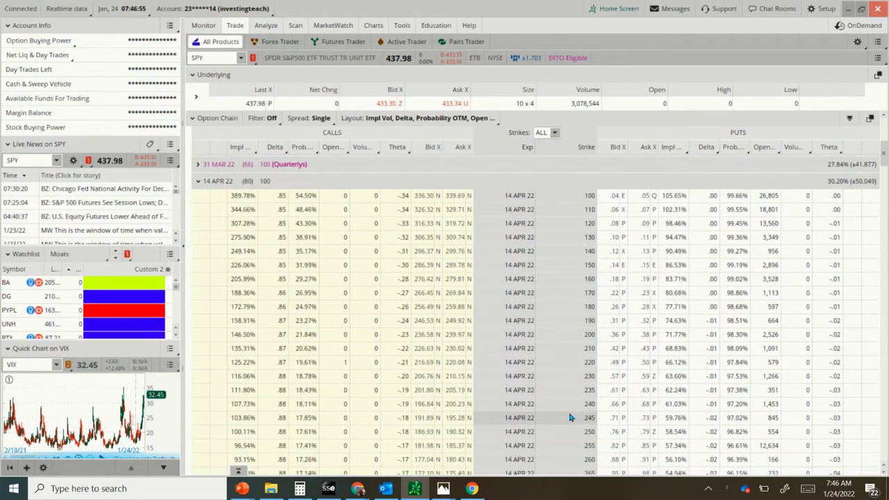
{"action": "scroll", "coordinate": [570, 417], "scroll_direction": "down", "scroll_amount": 5}
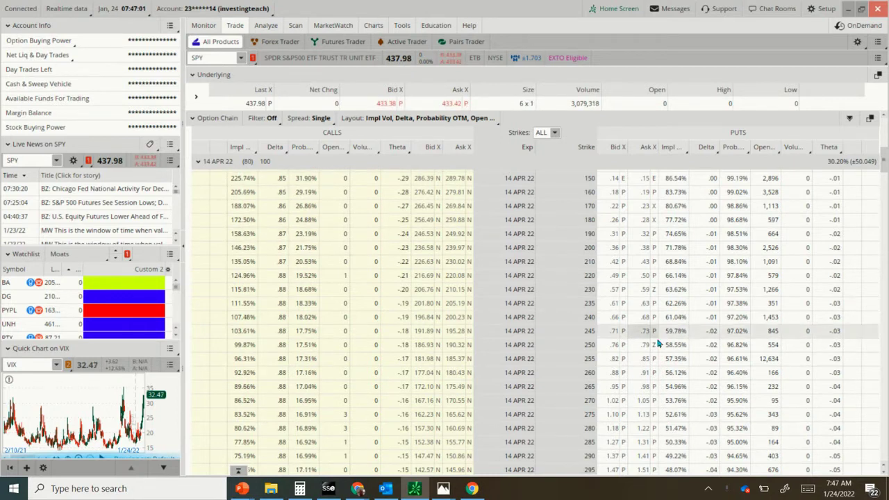
{"action": "scroll", "coordinate": [660, 343], "scroll_direction": "down", "scroll_amount": 7}
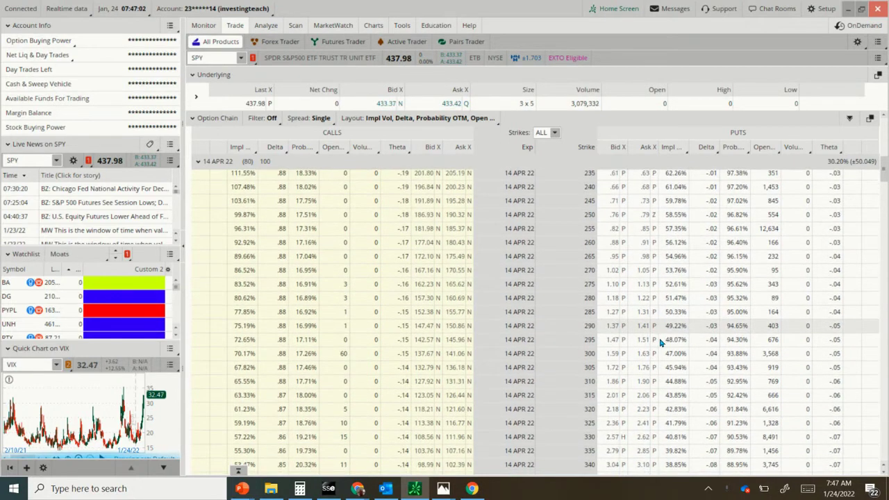
{"action": "scroll", "coordinate": [660, 343], "scroll_direction": "down", "scroll_amount": 9}
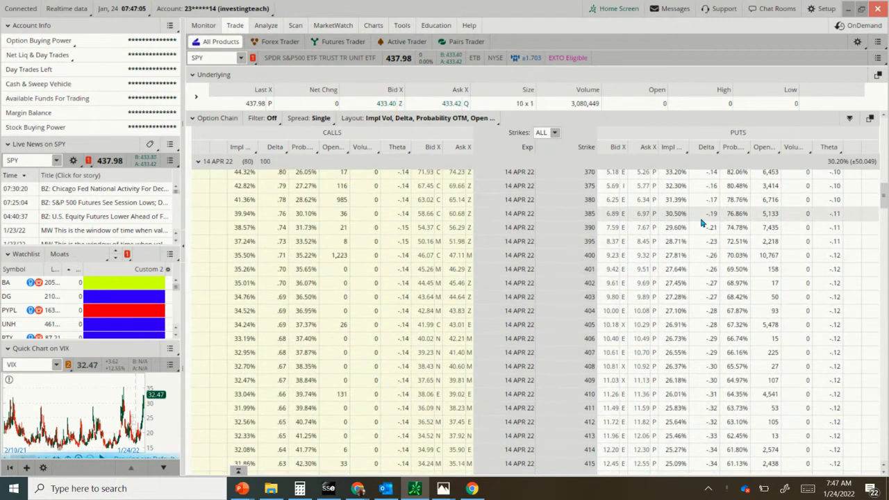
{"action": "scroll", "coordinate": [701, 222], "scroll_direction": "up", "scroll_amount": 5}
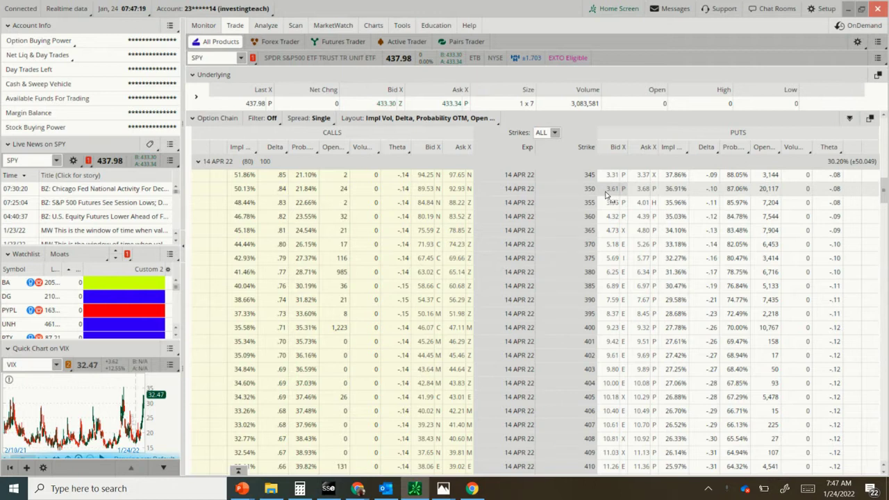
{"action": "left_click", "coordinate": [605, 192]}
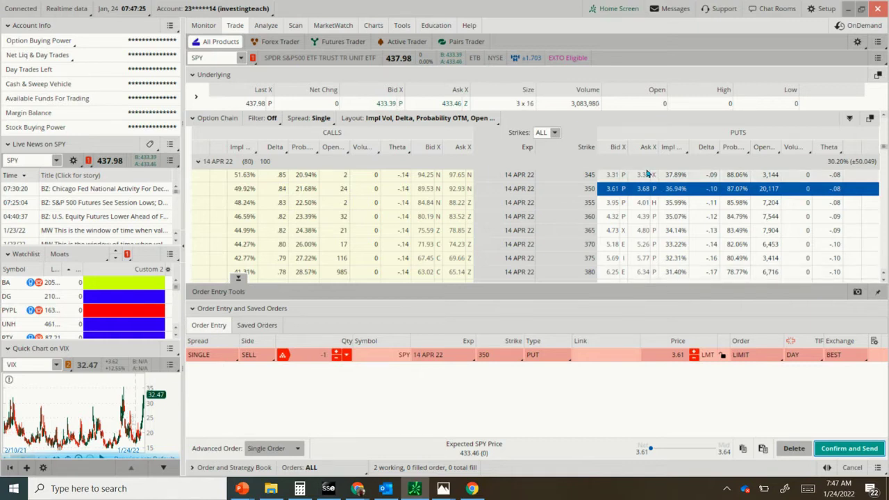
{"action": "key", "text": "alt"}
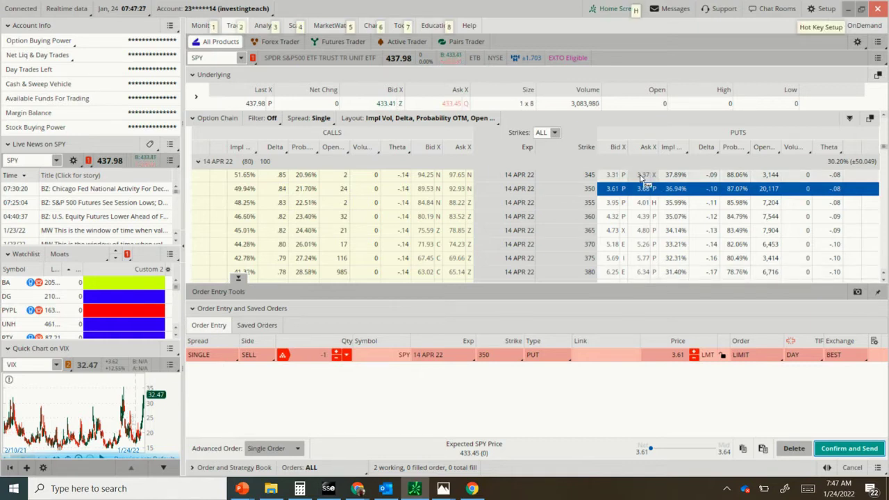
{"action": "left_click", "coordinate": [642, 177], "text": "alt"}
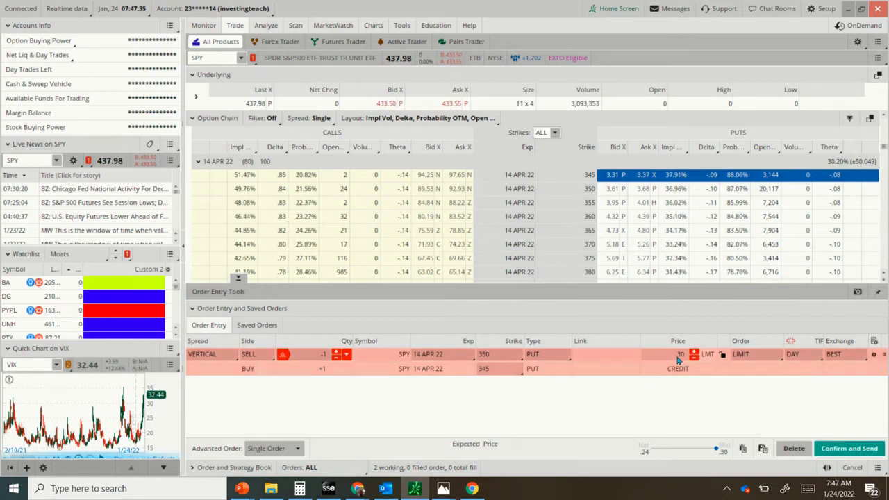
Add a short 483 call and a long 488 call from 14 APR 22 to the order to form an iron condor
{"action": "scroll", "coordinate": [601, 221], "scroll_direction": "down", "scroll_amount": 5}
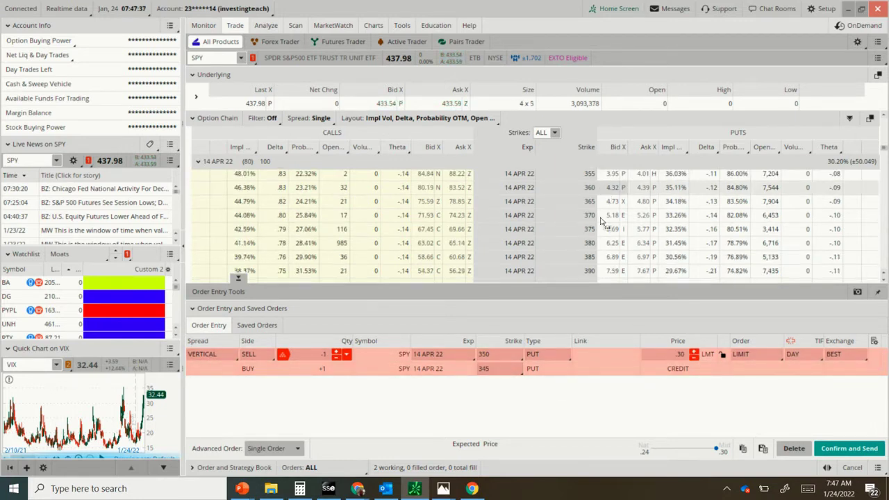
{"action": "scroll", "coordinate": [601, 221], "scroll_direction": "down", "scroll_amount": 8}
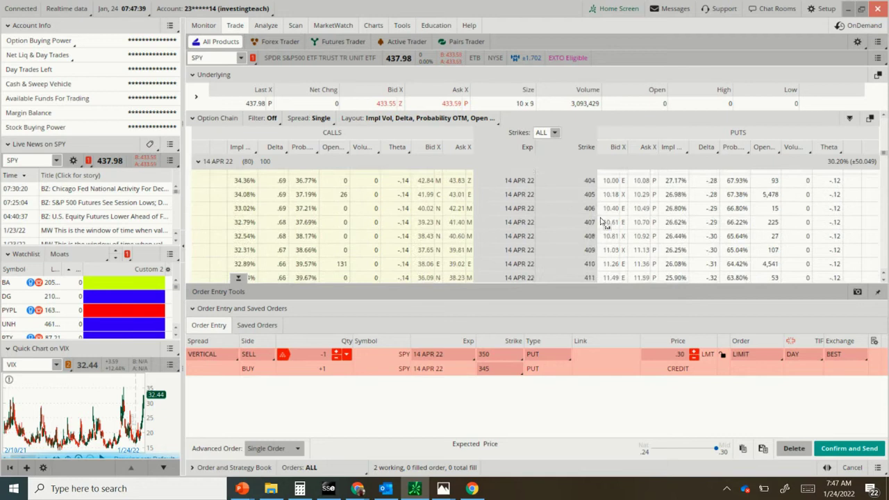
{"action": "scroll", "coordinate": [601, 221], "scroll_direction": "down", "scroll_amount": 10}
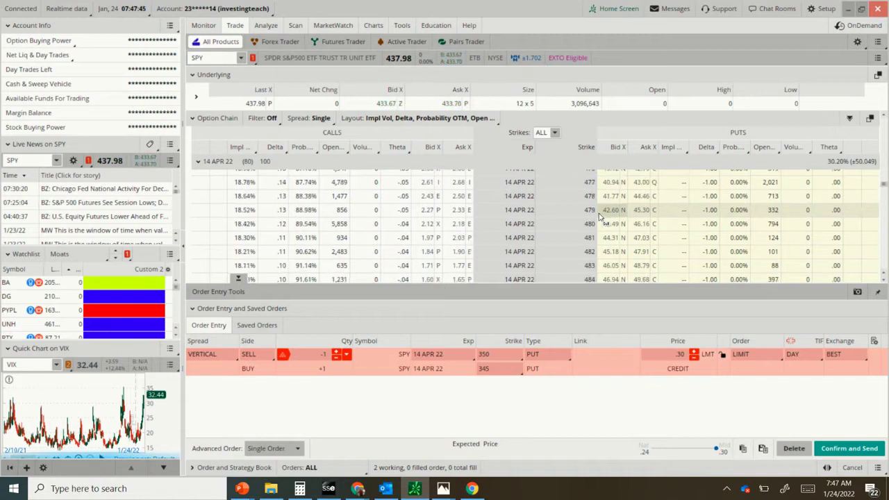
{"action": "scroll", "coordinate": [601, 218], "scroll_direction": "down", "scroll_amount": 1}
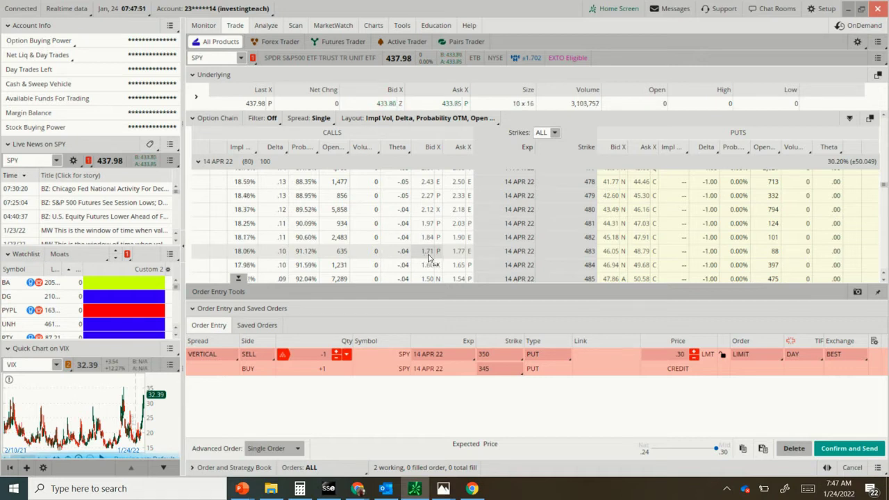
{"action": "key", "text": "alt"}
{"action": "left_click", "coordinate": [428, 255]}
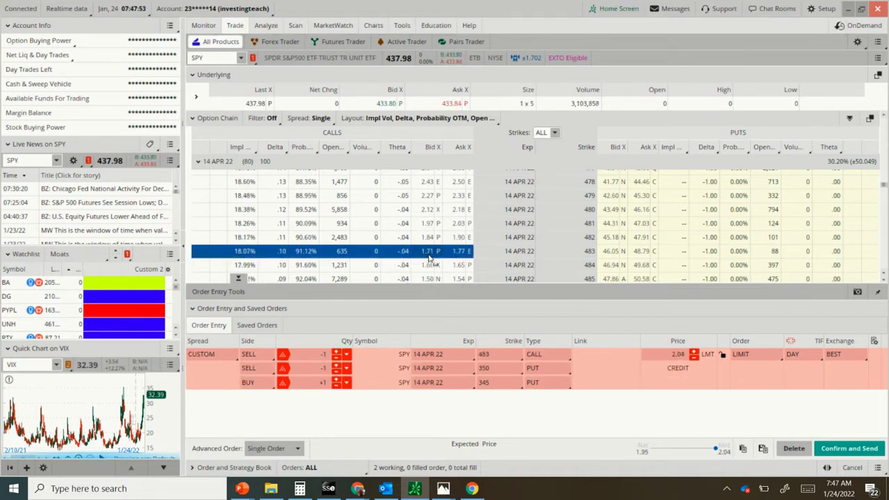
{"action": "scroll", "coordinate": [429, 257], "scroll_direction": "down", "scroll_amount": 3}
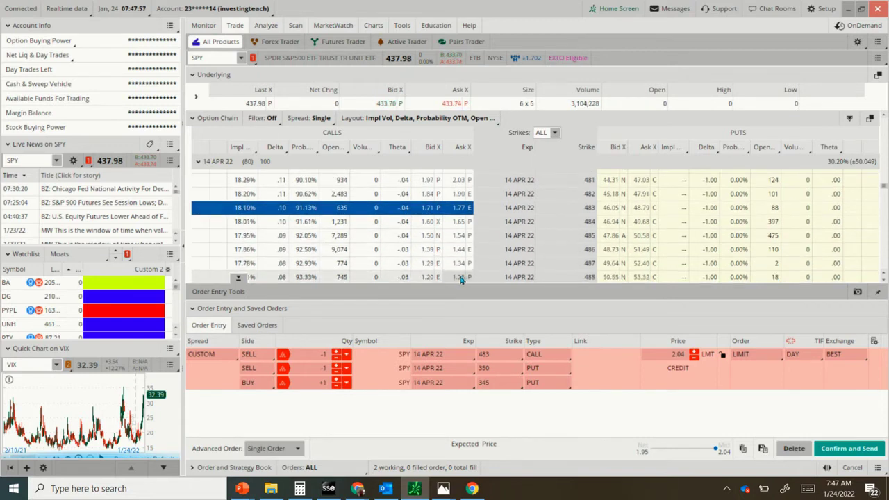
{"action": "key", "text": "alt"}
{"action": "left_click", "coordinate": [458, 278], "text": "ctrl"}
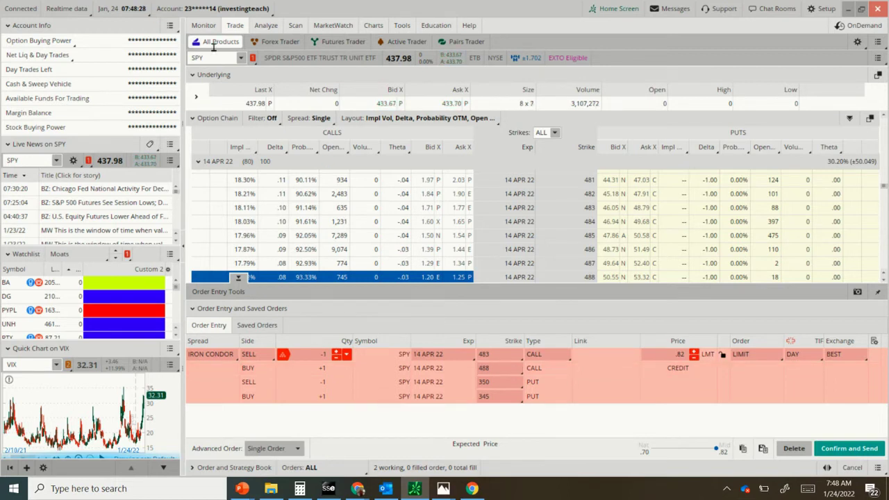
Create a closing iron condor order for the four open IWM 18 FEB 22 option legs
{"action": "left_click", "coordinate": [207, 27]}
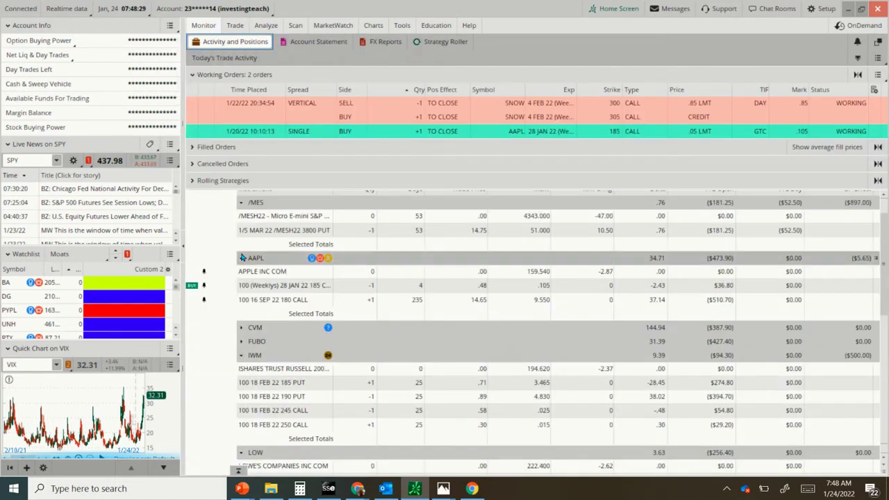
{"action": "left_click", "coordinate": [262, 382]}
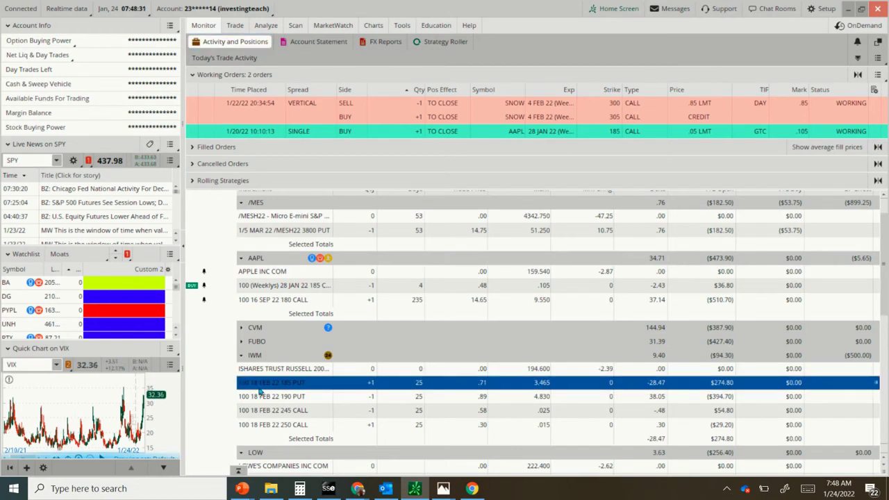
{"action": "left_click", "coordinate": [267, 424], "text": "shift"}
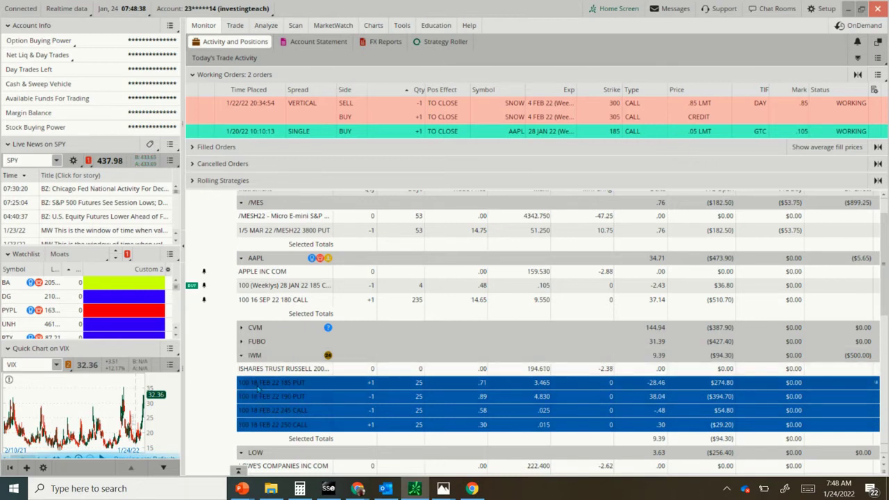
{"action": "right_click", "coordinate": [257, 388]}
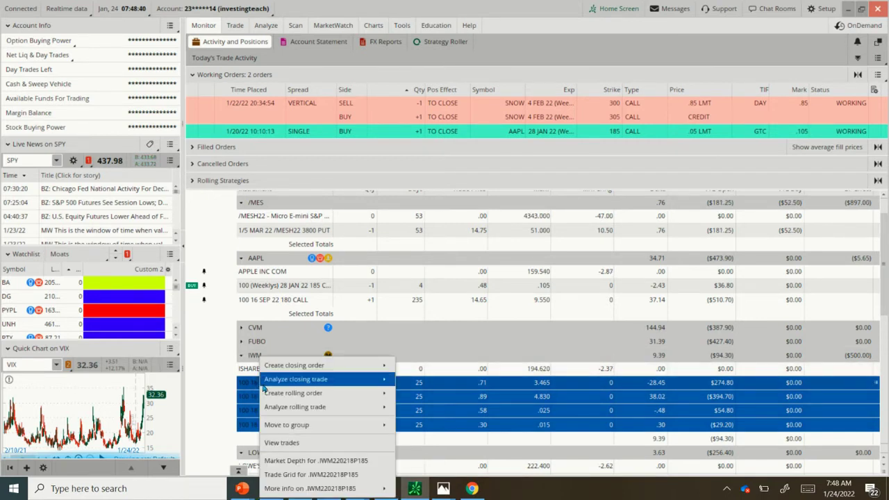
{"action": "mouse_move", "coordinate": [298, 367]}
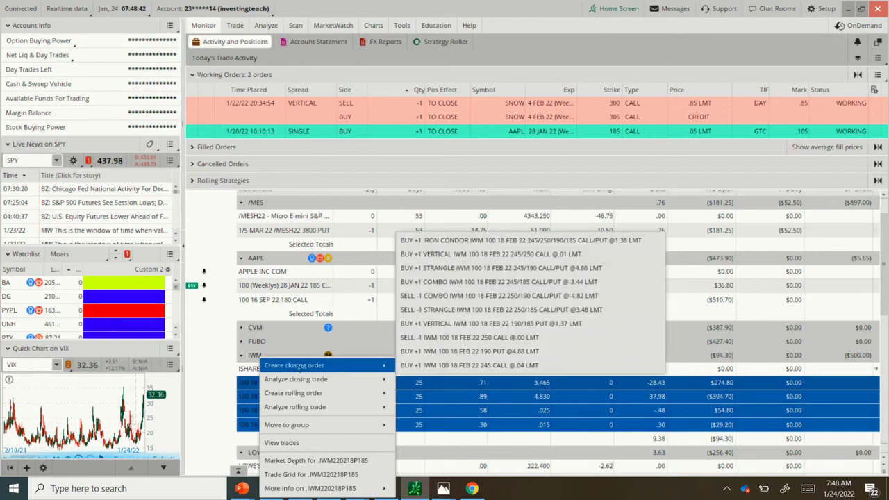
{"action": "left_click", "coordinate": [479, 245]}
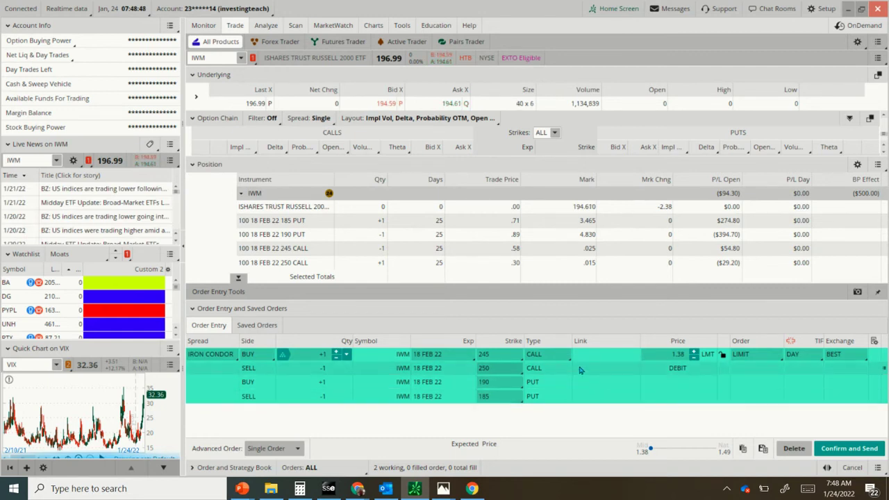
Set the IWM closing order's price to 2.40 and change its order type to STOP
{"action": "left_click", "coordinate": [668, 354]}
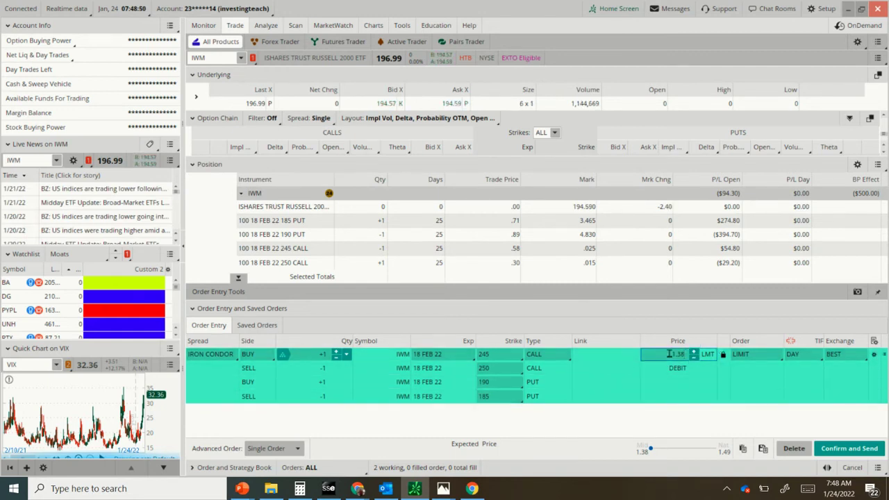
{"action": "key", "text": "BackSpace"}
{"action": "type", "text": "2"}
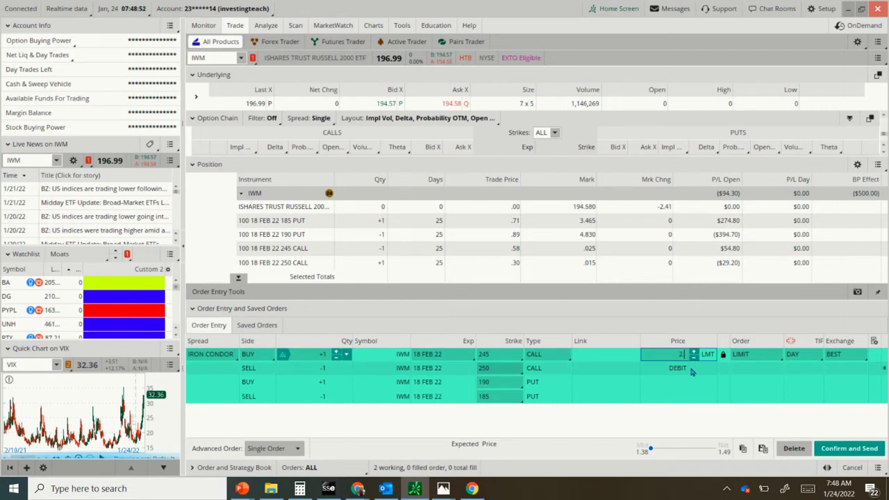
{"action": "type", "text": ".40"}
{"action": "left_click", "coordinate": [740, 354]}
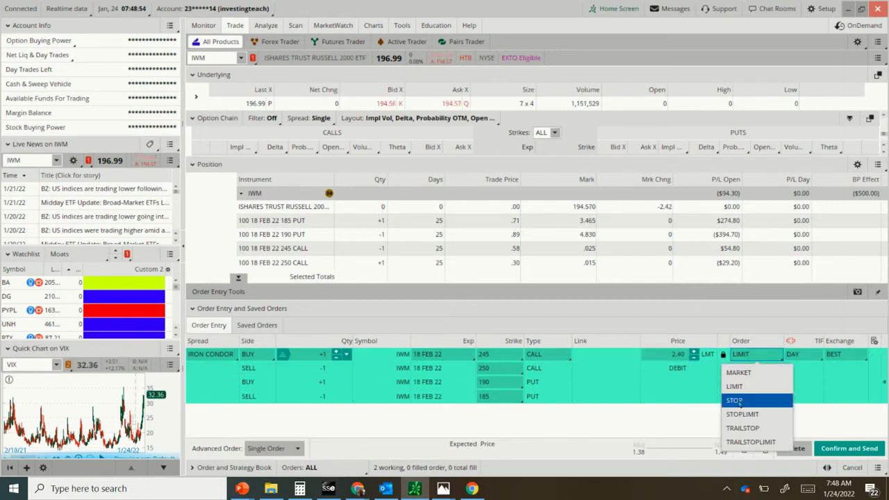
{"action": "left_click", "coordinate": [734, 400]}
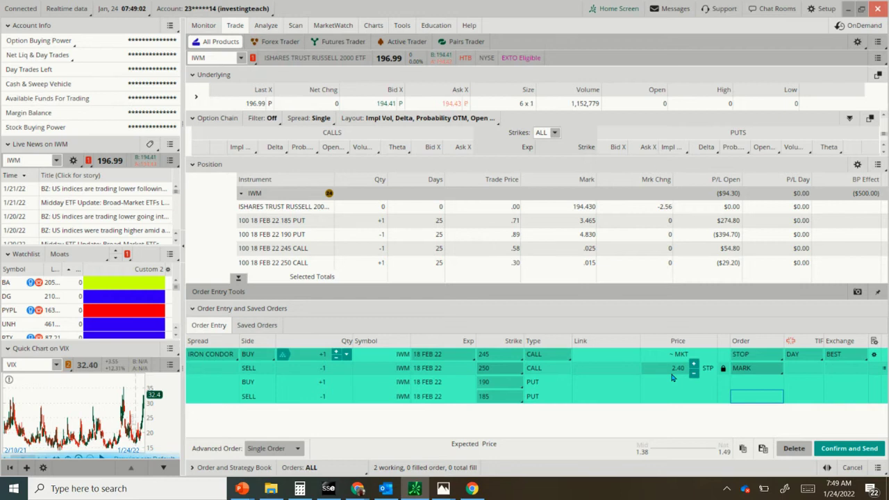
Load the SPY symbol on the trading page in place of IWM
{"action": "left_click", "coordinate": [213, 26]}
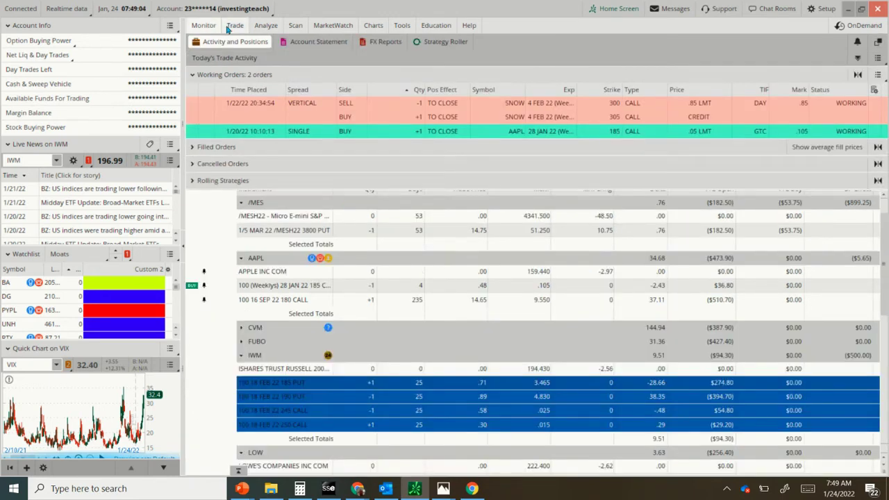
{"action": "left_click", "coordinate": [228, 27]}
{"action": "left_click", "coordinate": [206, 59]}
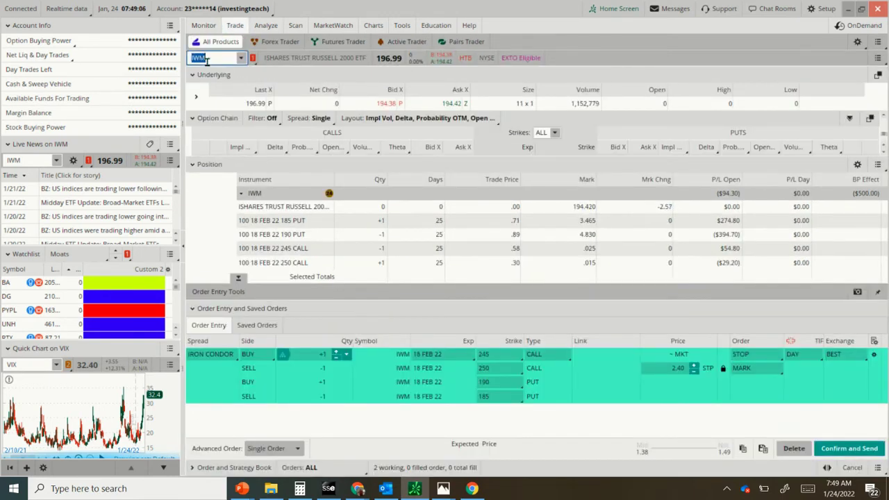
{"action": "type", "text": "SPY"}
{"action": "key", "text": "Return"}
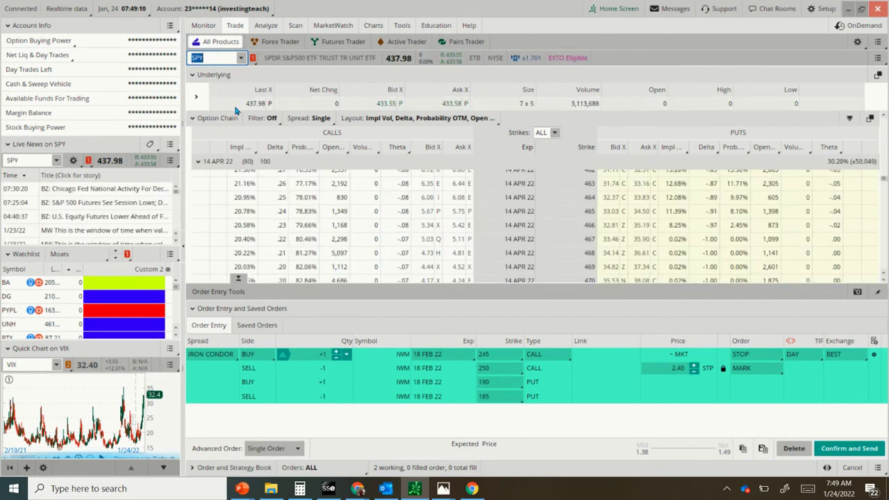
Configure a new SPY price alert that triggers when the last price is at or below 380
{"action": "right_click", "coordinate": [244, 105]}
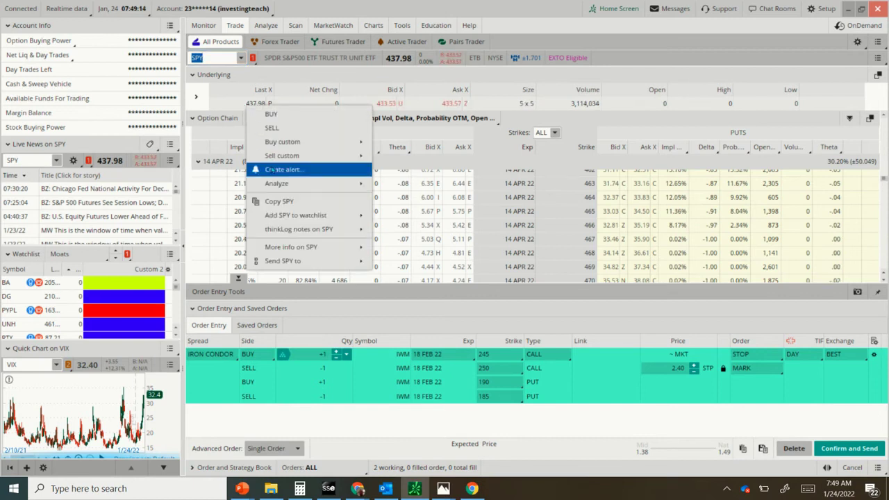
{"action": "left_click", "coordinate": [274, 169]}
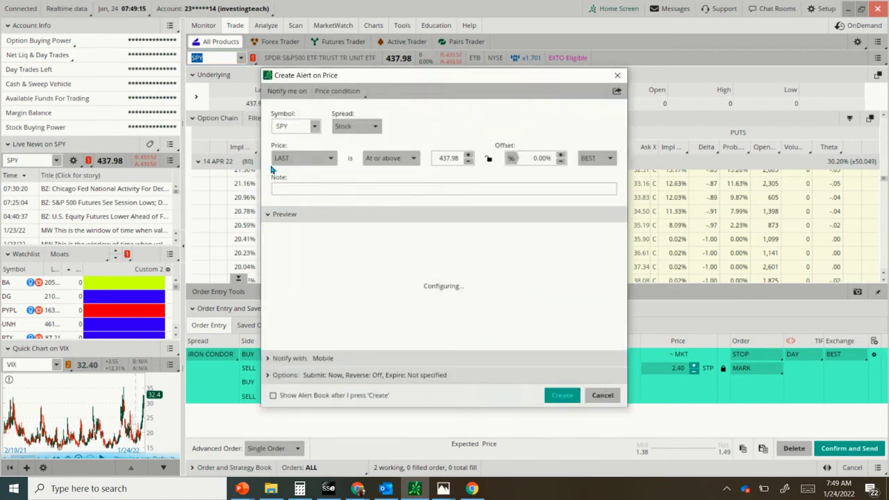
{"action": "left_click", "coordinate": [437, 159]}
{"action": "double_click", "coordinate": [460, 159]}
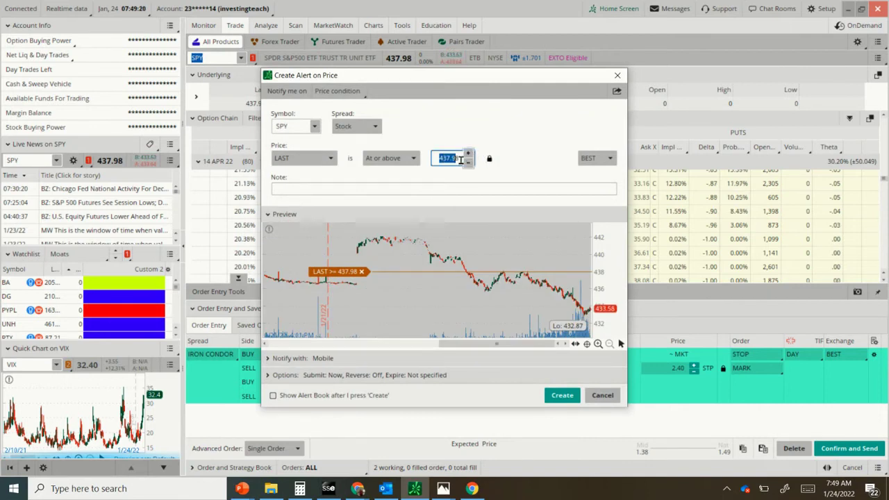
{"action": "type", "text": "380"}
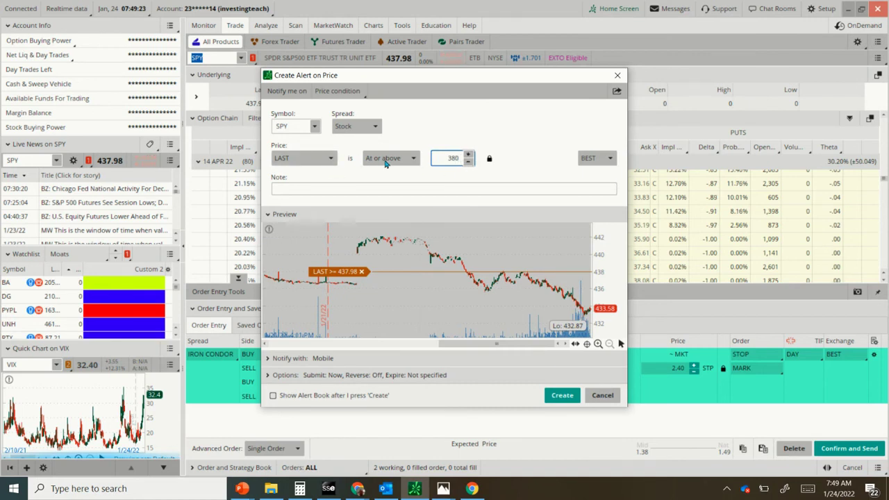
{"action": "scroll", "coordinate": [386, 163], "scroll_direction": "down", "scroll_amount": 1}
{"action": "key", "text": "Tab"}
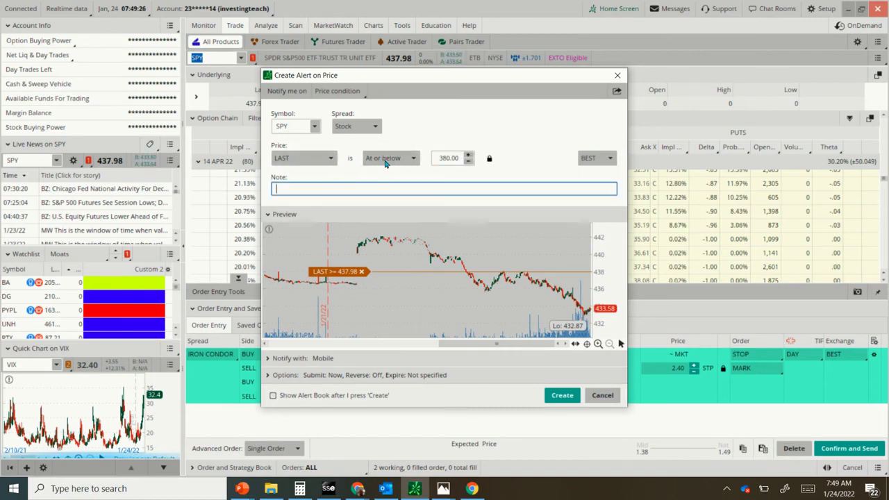
{"action": "left_click", "coordinate": [386, 160]}
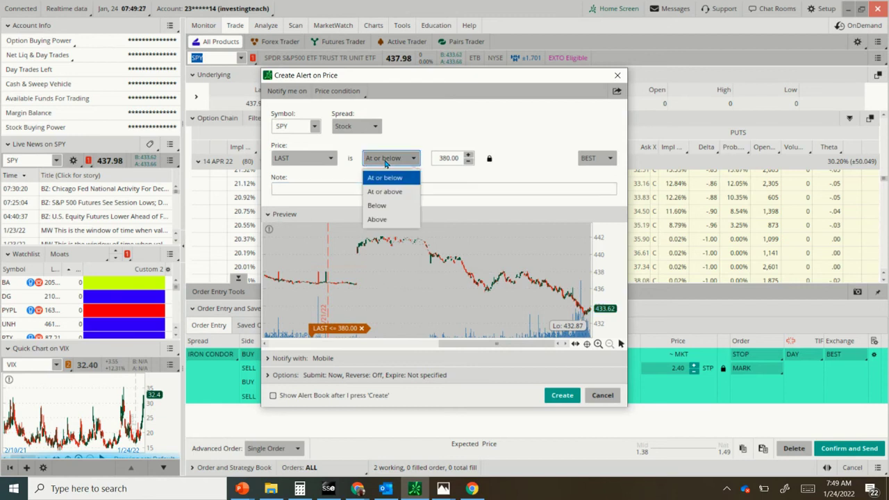
{"action": "left_click", "coordinate": [510, 161]}
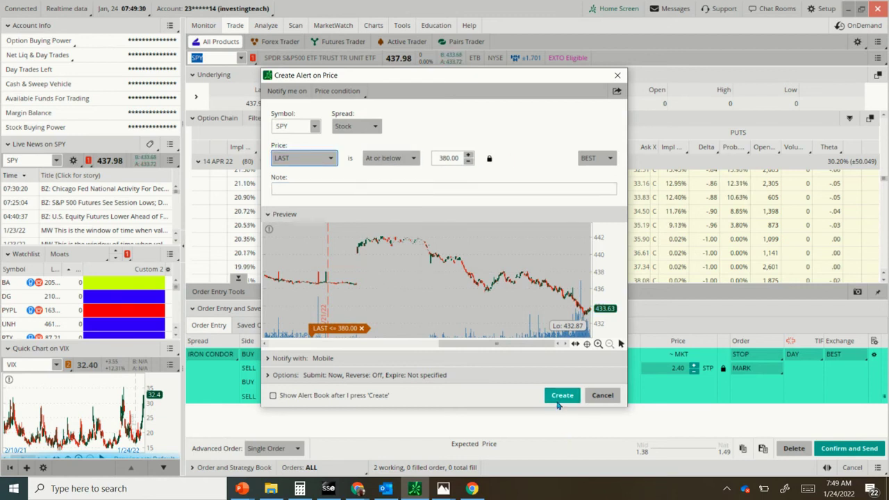